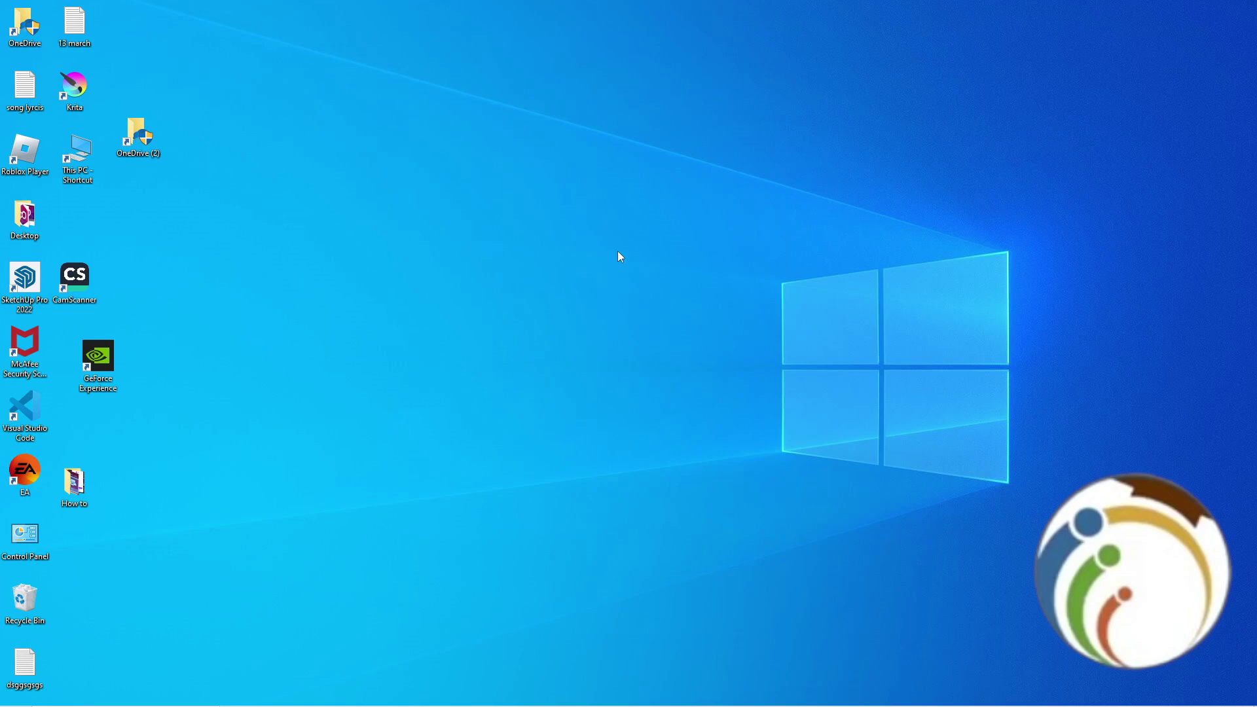
Launch GeForce Experience and show all 35 games as a cover-art grid on Home
double_click(85, 358)
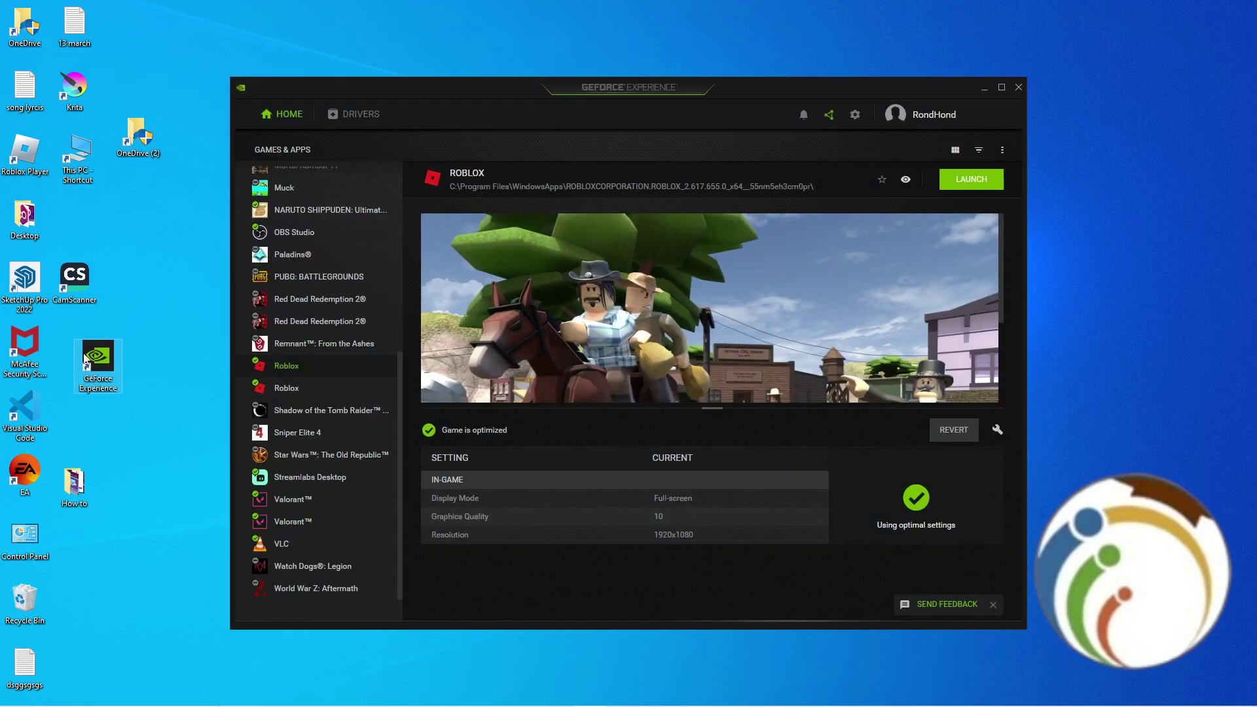
left_click(284, 124)
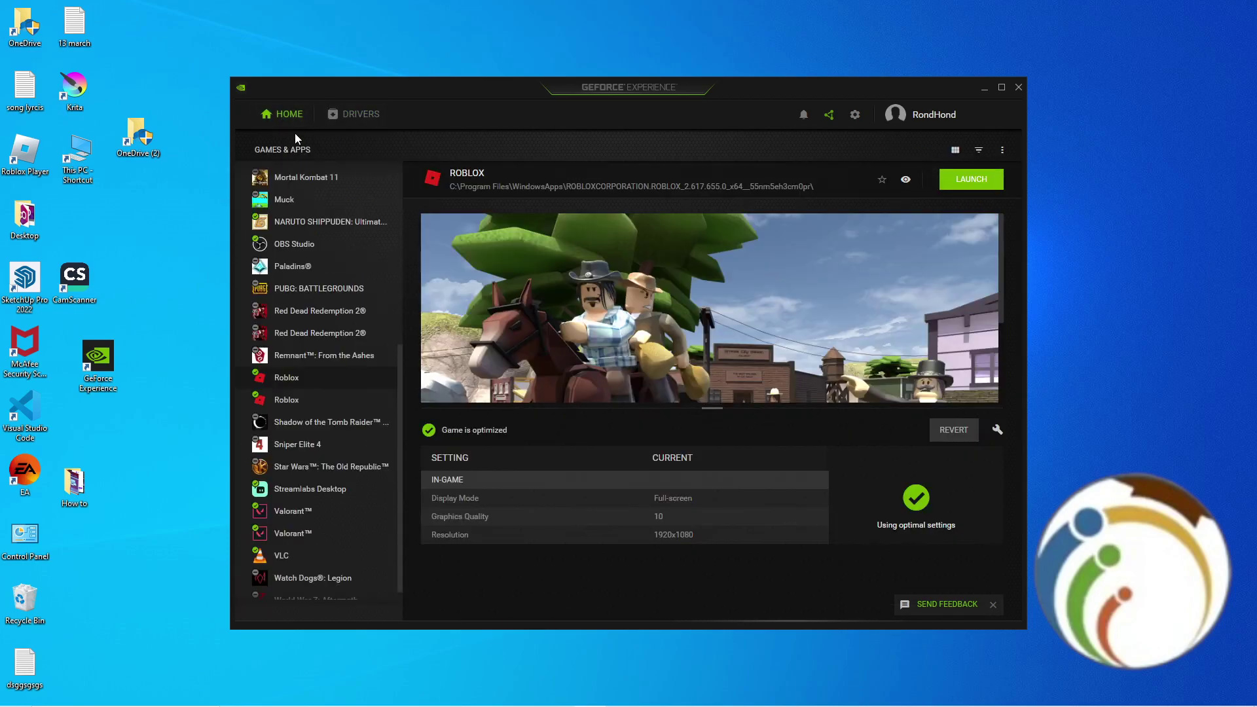
left_click(978, 150)
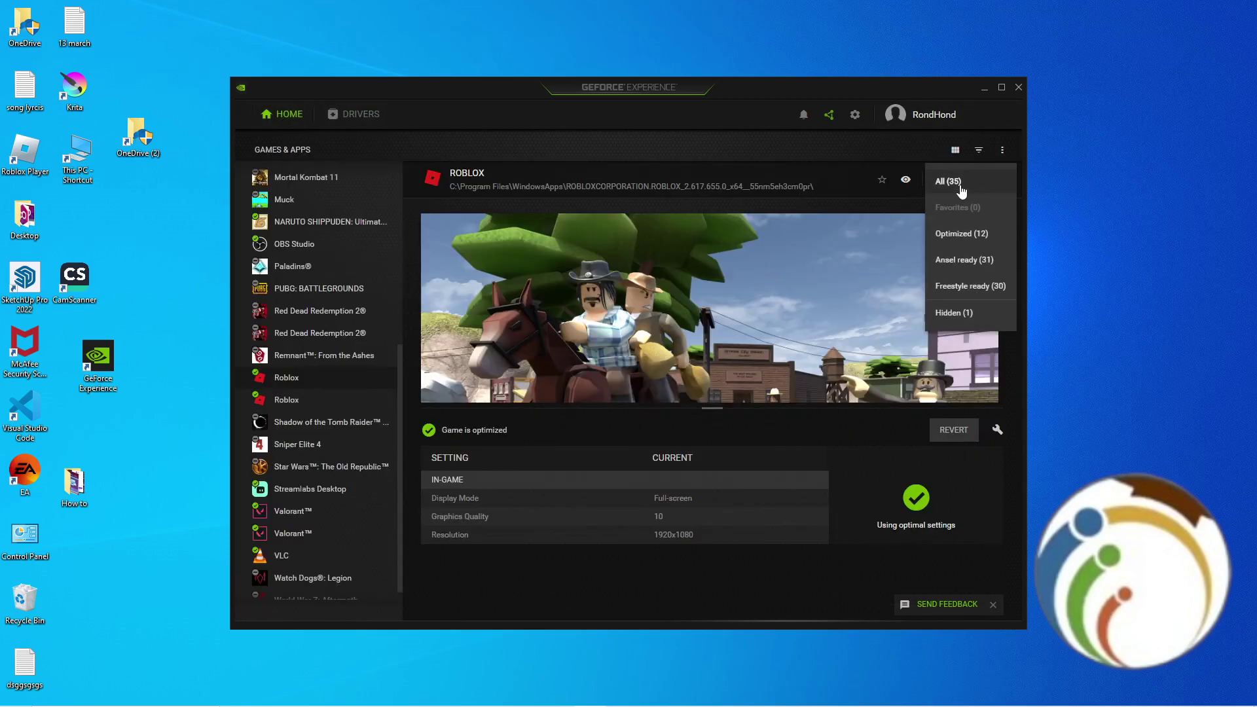
left_click(960, 186)
left_click(955, 152)
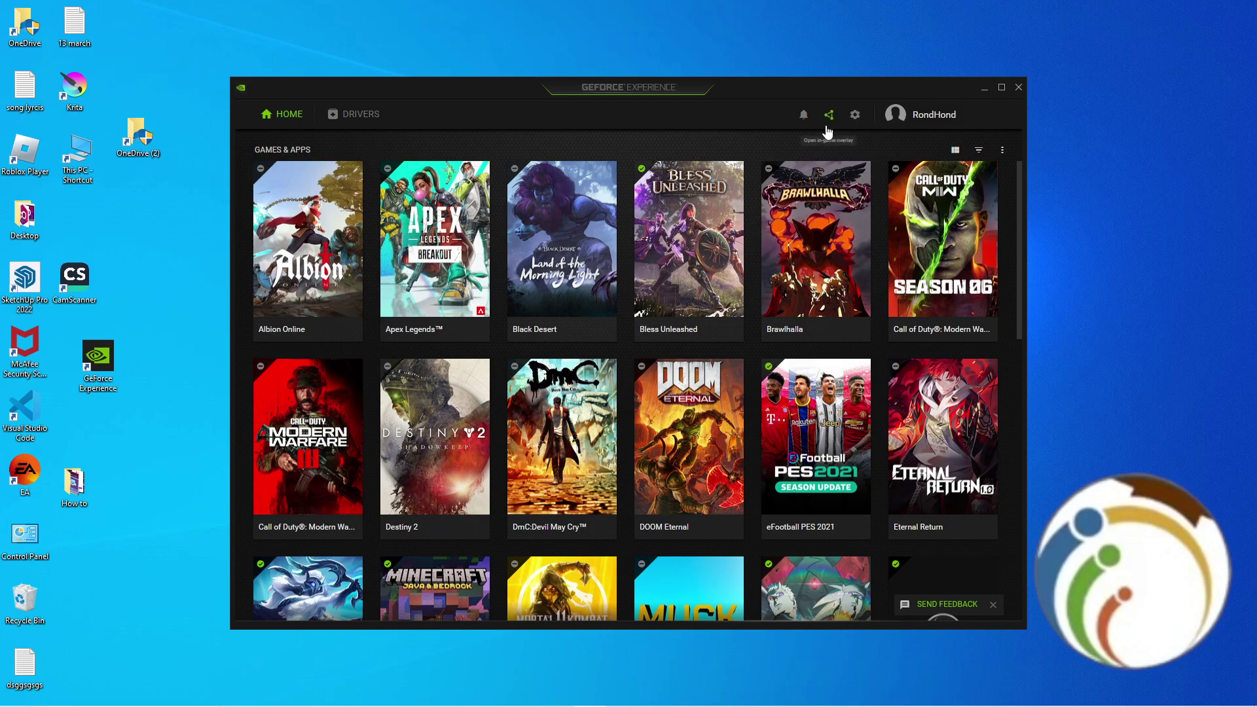
Review the general settings and profile options, then bring up the in-game overlay with Alt+Z
left_click(855, 116)
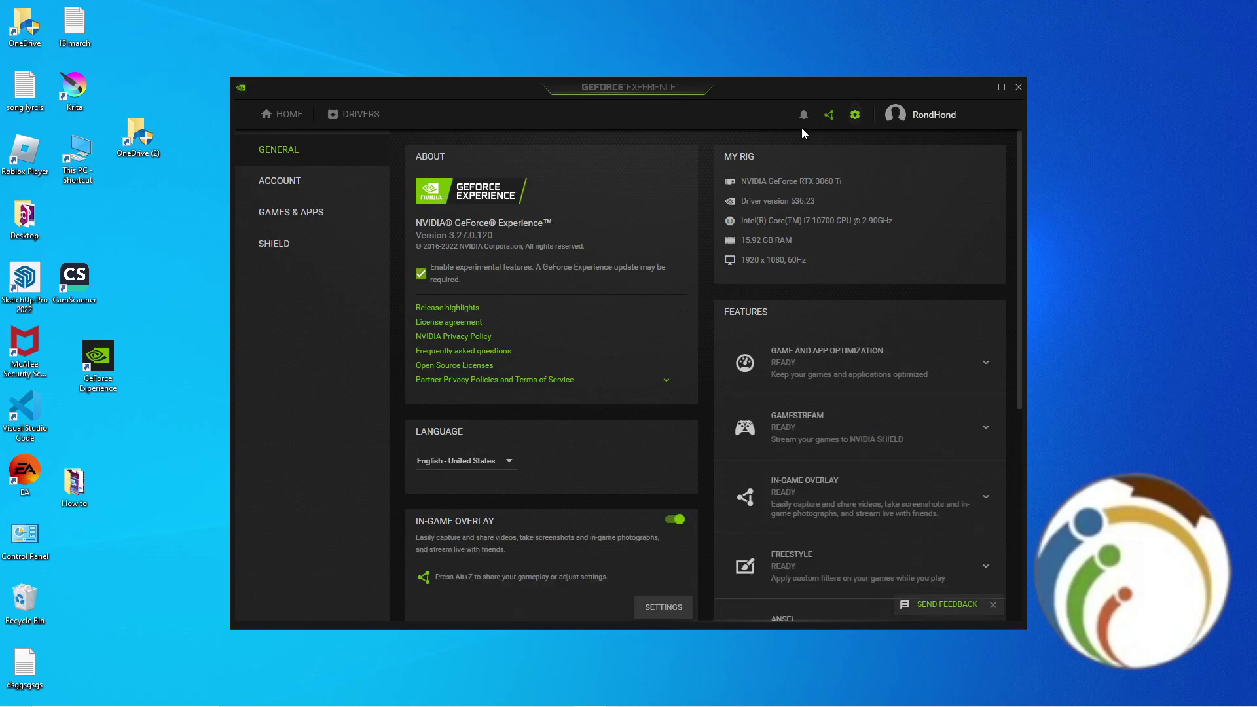
left_click(883, 122)
key("alt+z")
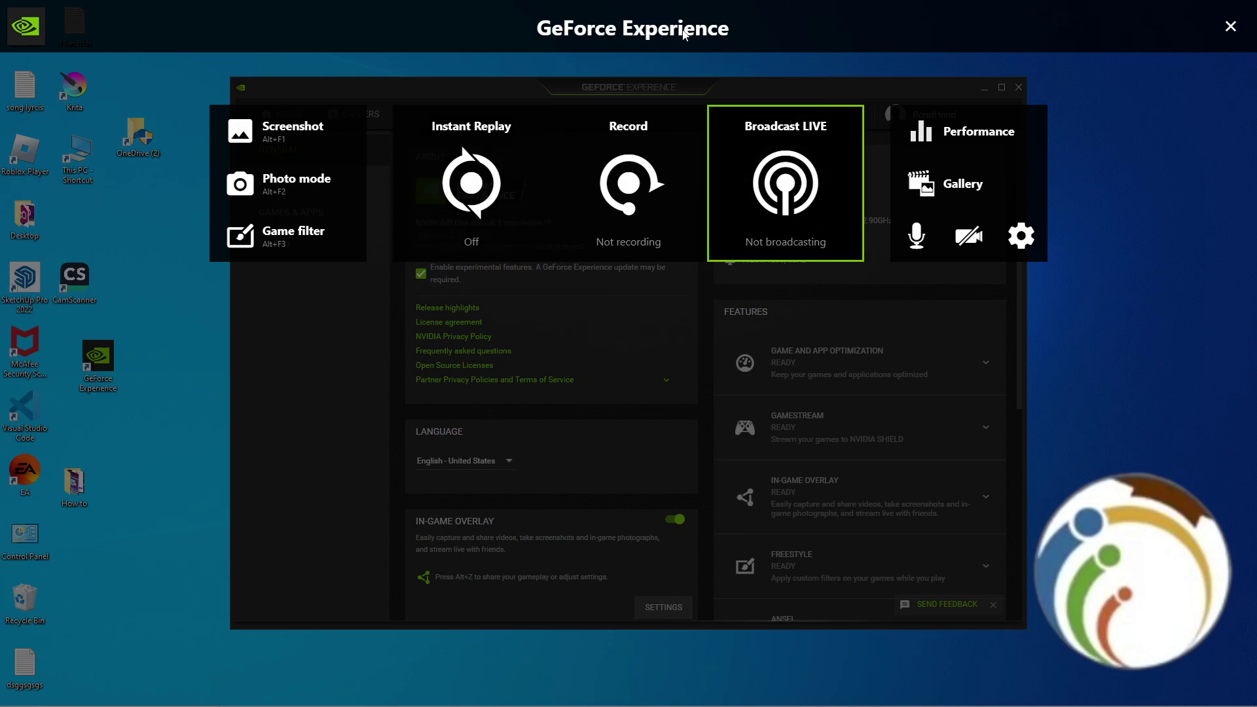
Set the Instant Replay length to 5 minutes in video capture settings and save
left_click(487, 197)
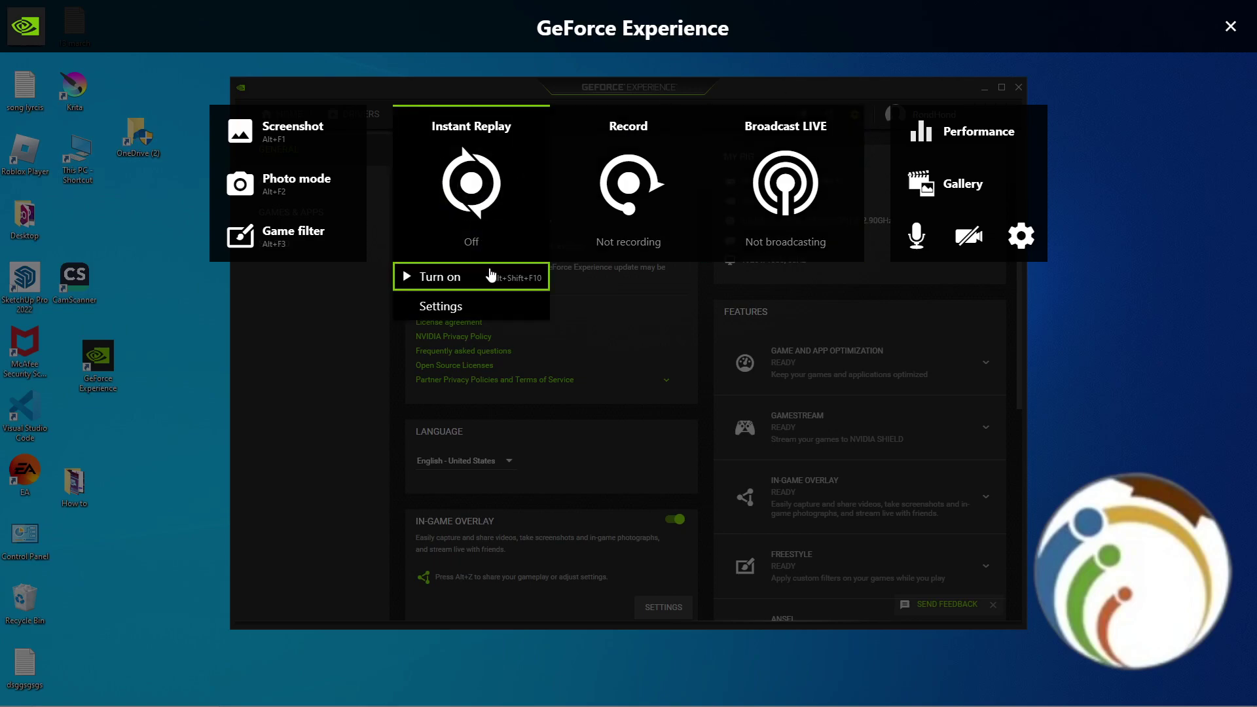
left_click(485, 306)
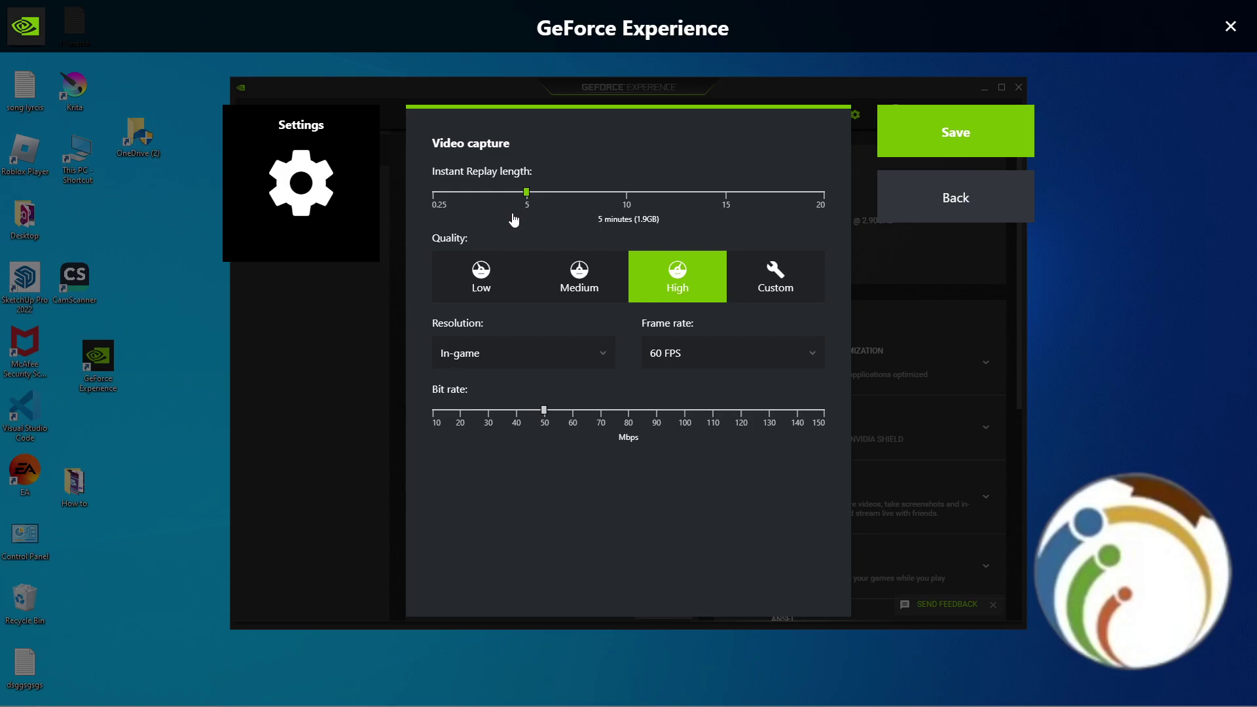
left_click_drag(526, 193, 426, 204)
left_click(527, 199)
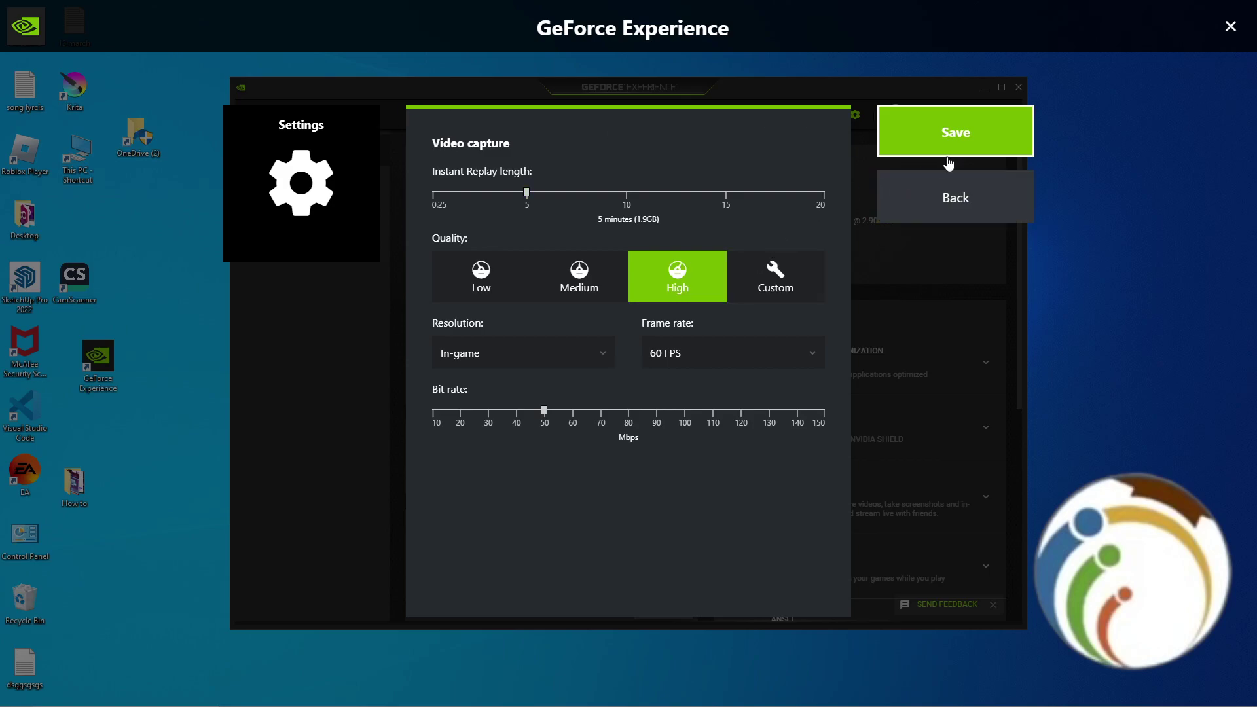
left_click(919, 152)
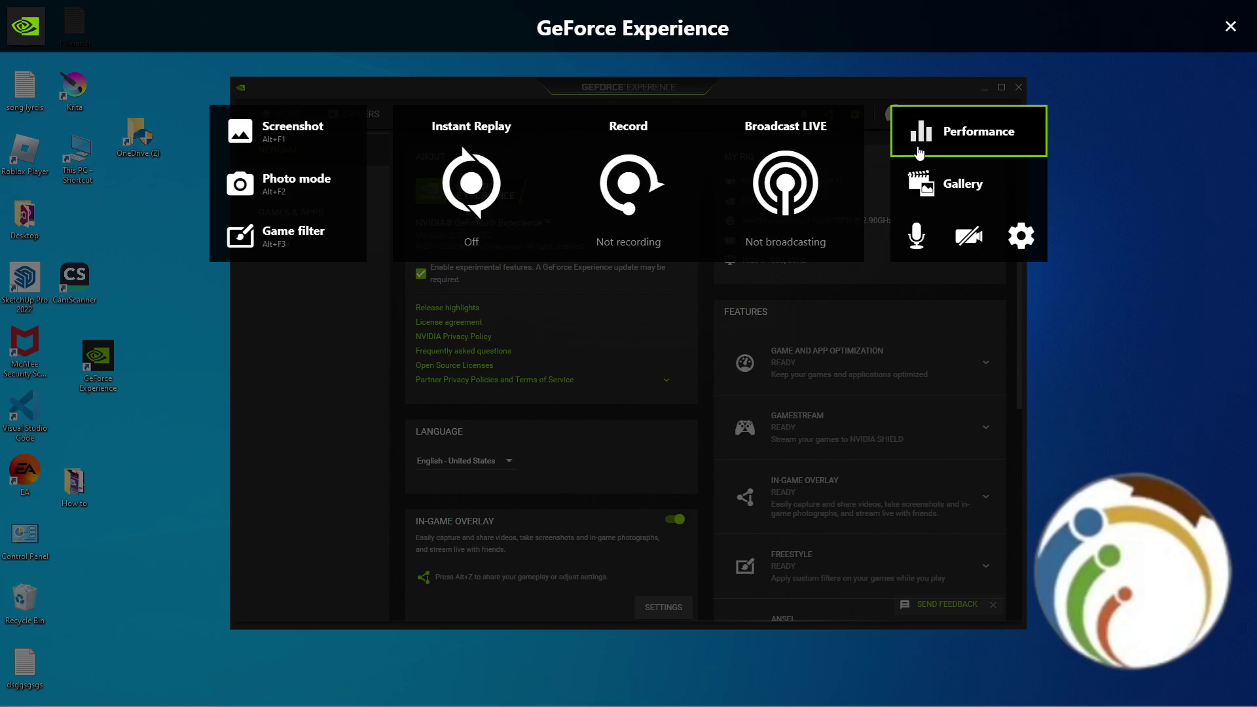
Switch Instant Replay on from its overlay tile so it starts buffering gameplay
left_click(532, 194)
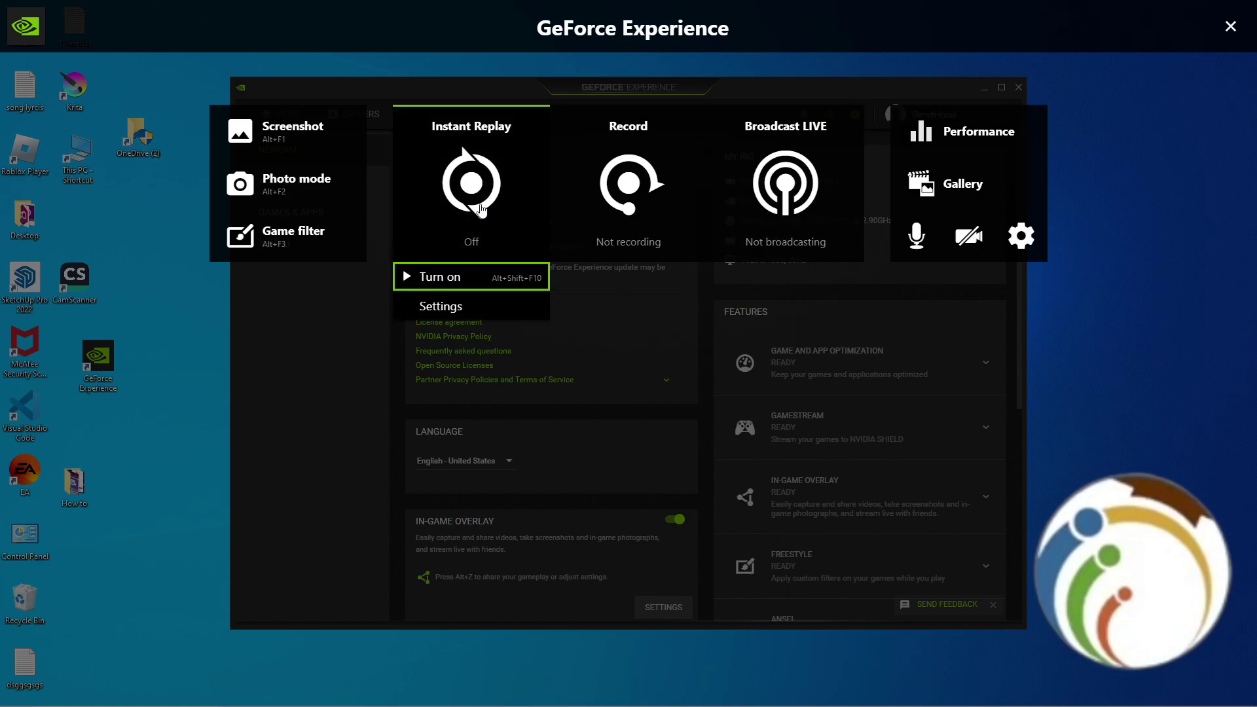
left_click(462, 281)
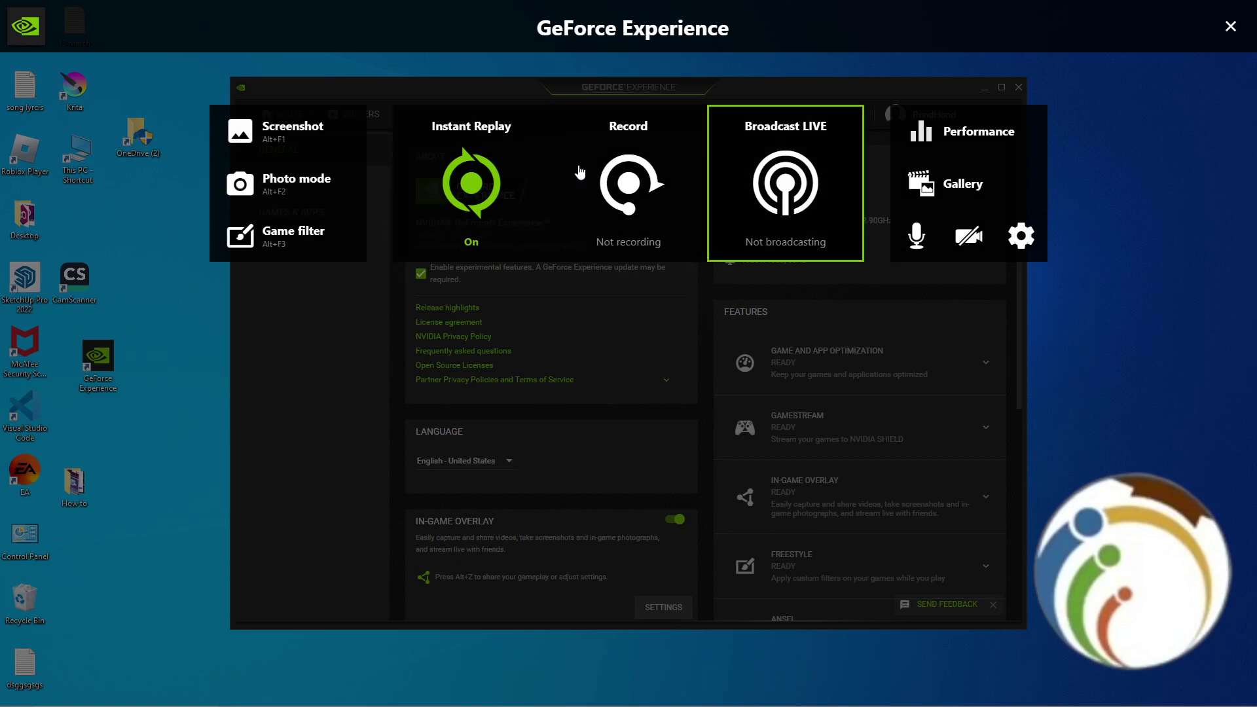
left_click(411, 237)
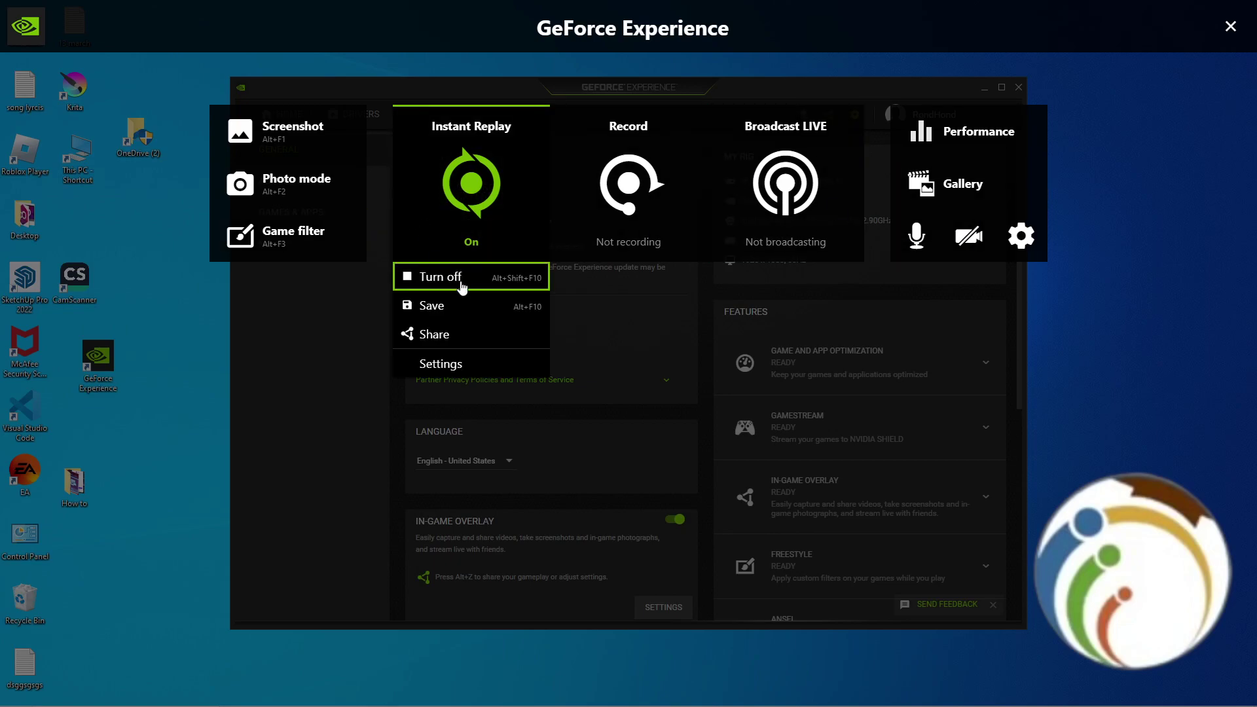
Save the last 46 seconds of gameplay as an Instant Replay clip
left_click(534, 299)
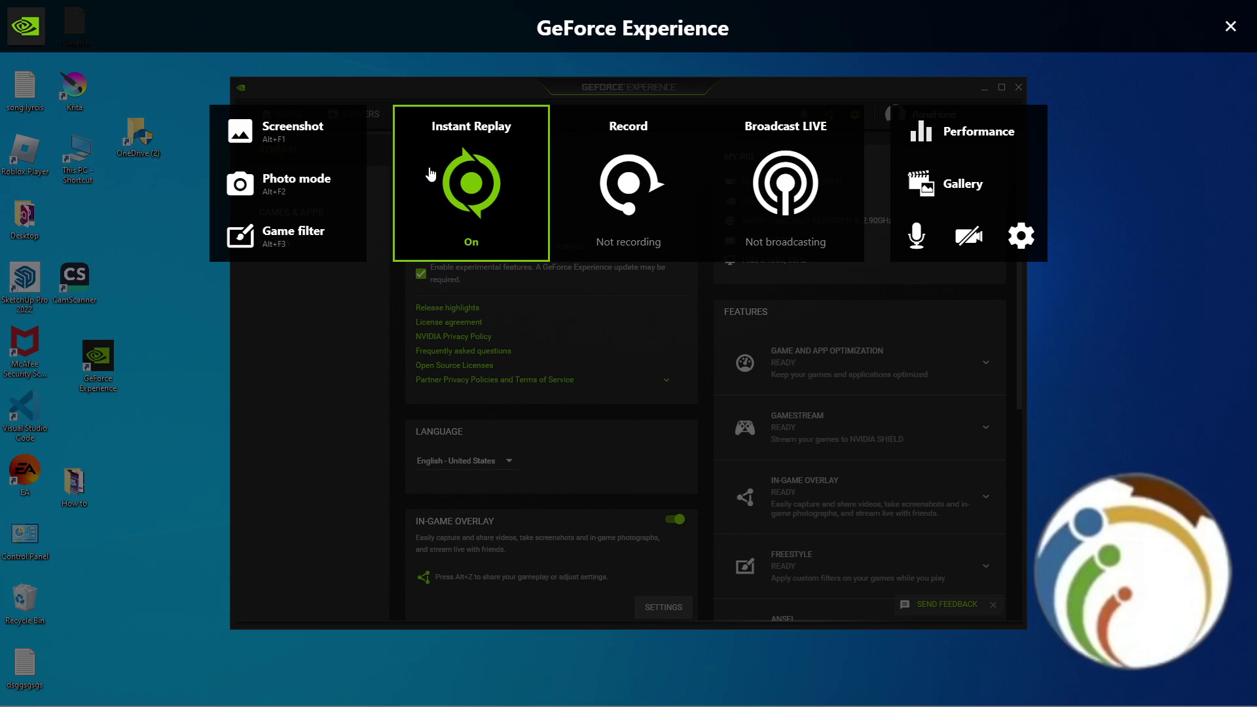
left_click(430, 173)
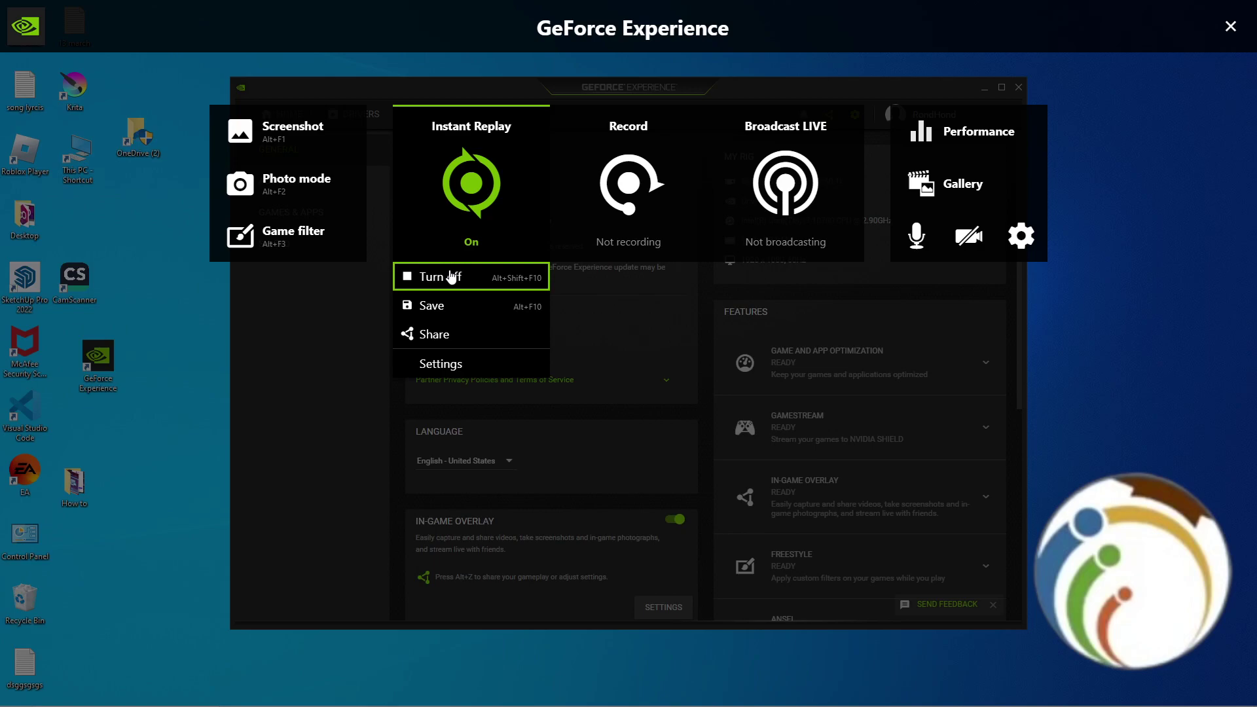
left_click(646, 231)
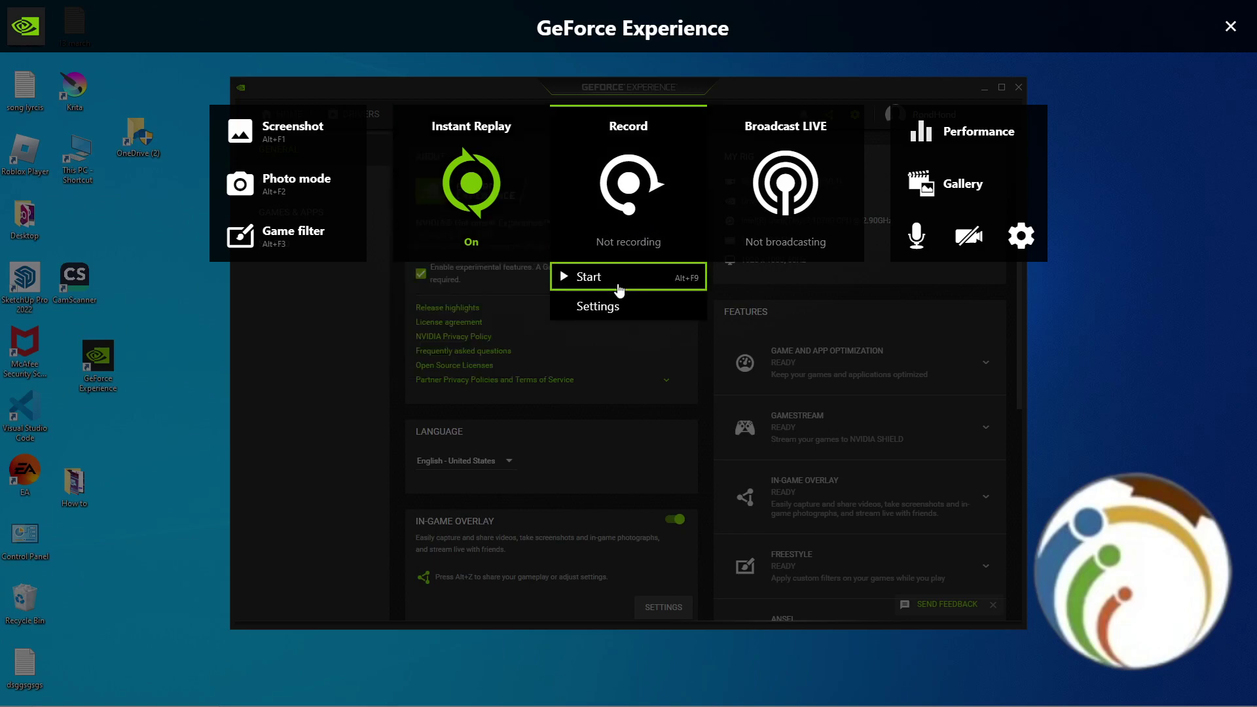
Restart Instant Replay by turning it off and back on, then start recording
left_click(488, 241)
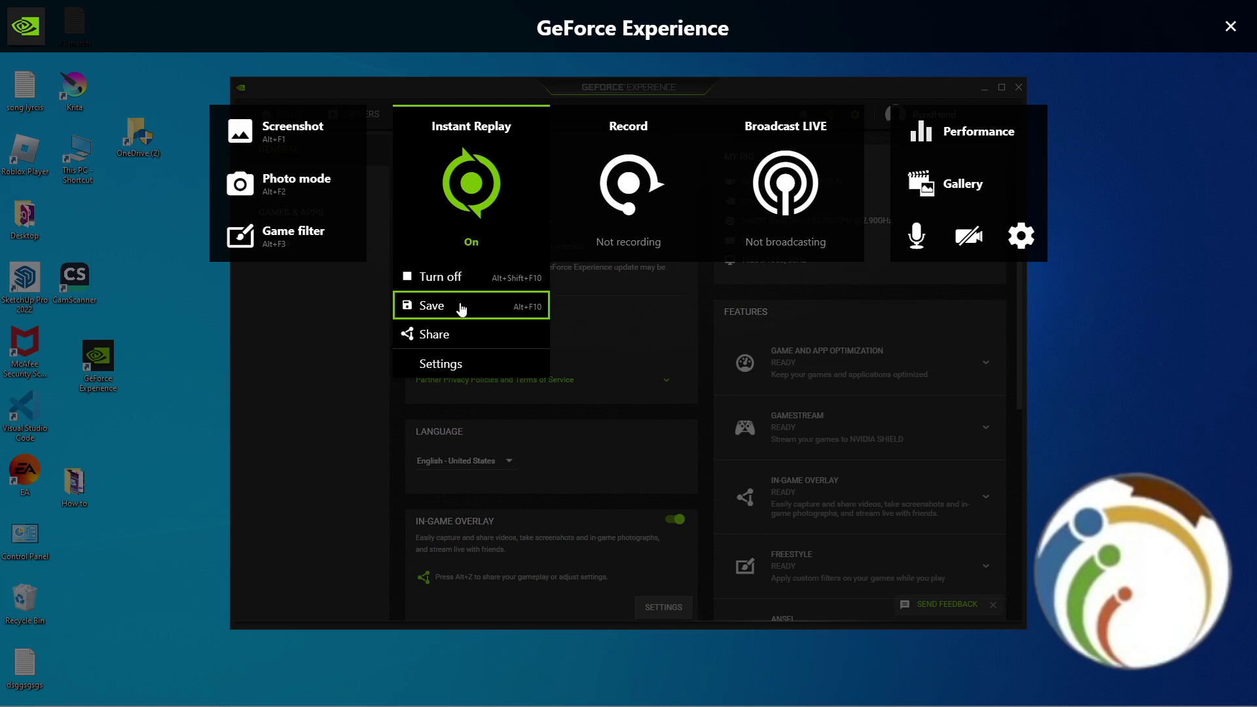
left_click(480, 276)
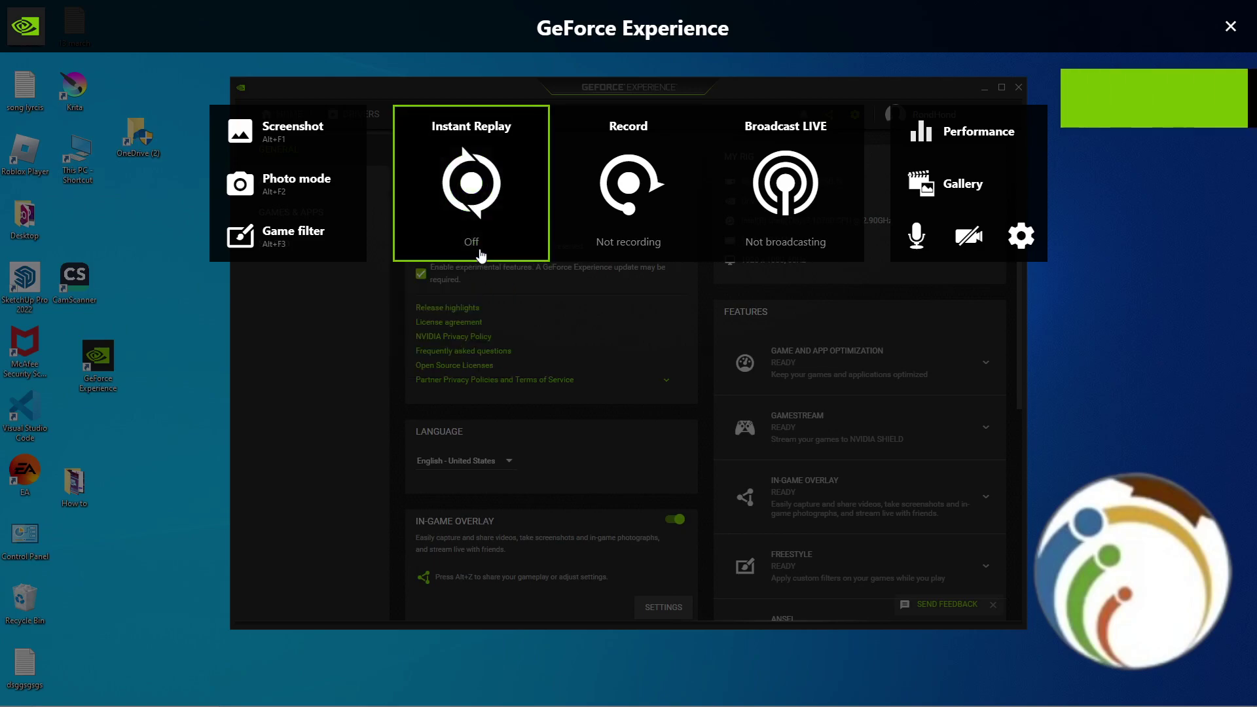
left_click(471, 189)
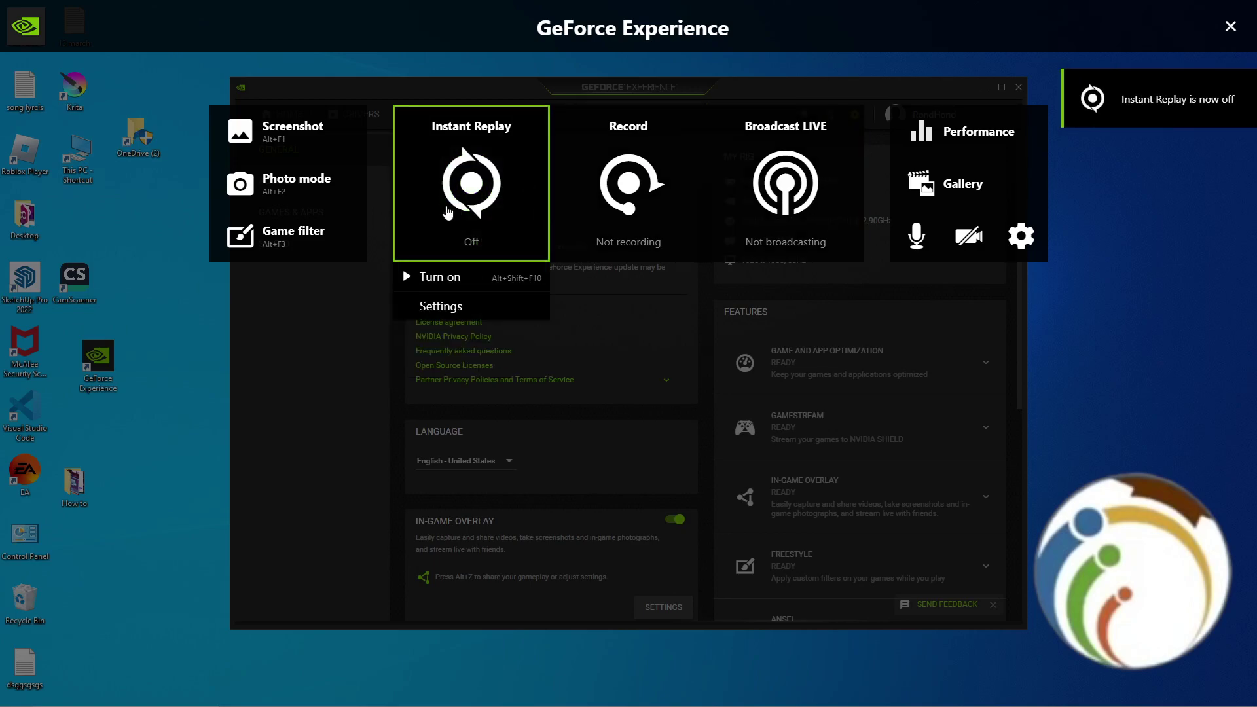
left_click(478, 276)
left_click(583, 232)
left_click(598, 275)
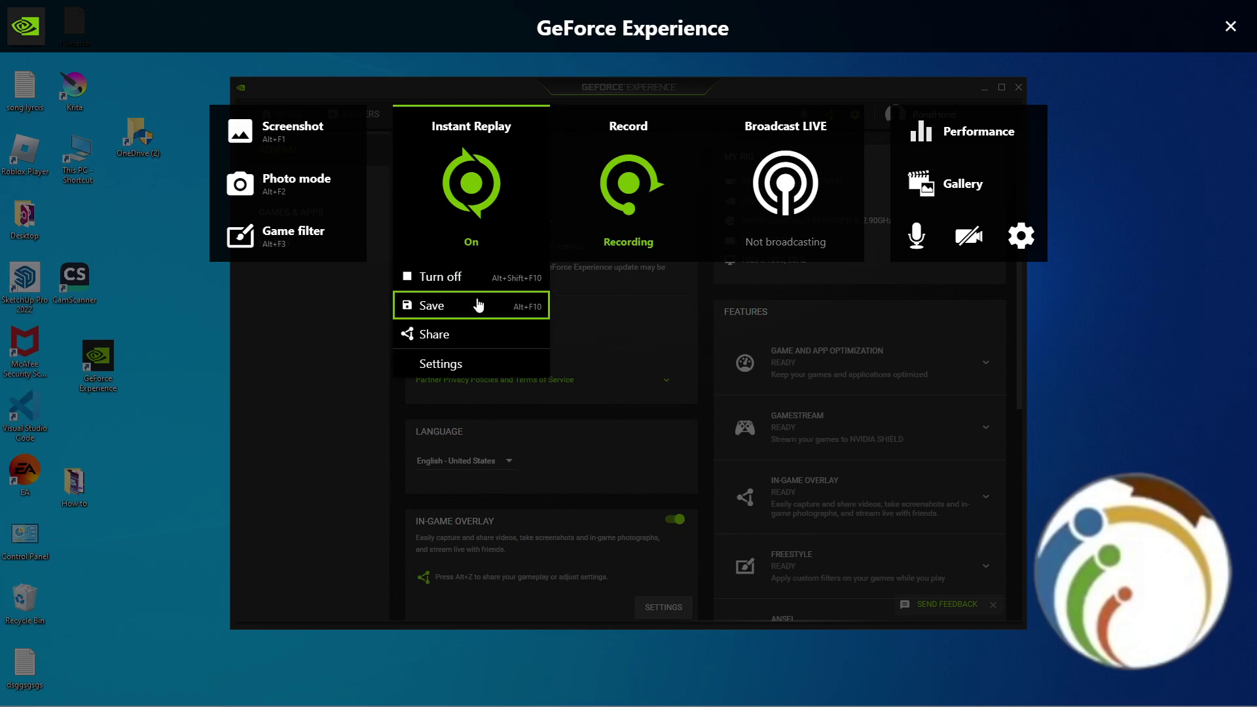
Save the last 23 seconds as a replay clip and turn Instant Replay off
left_click(493, 308)
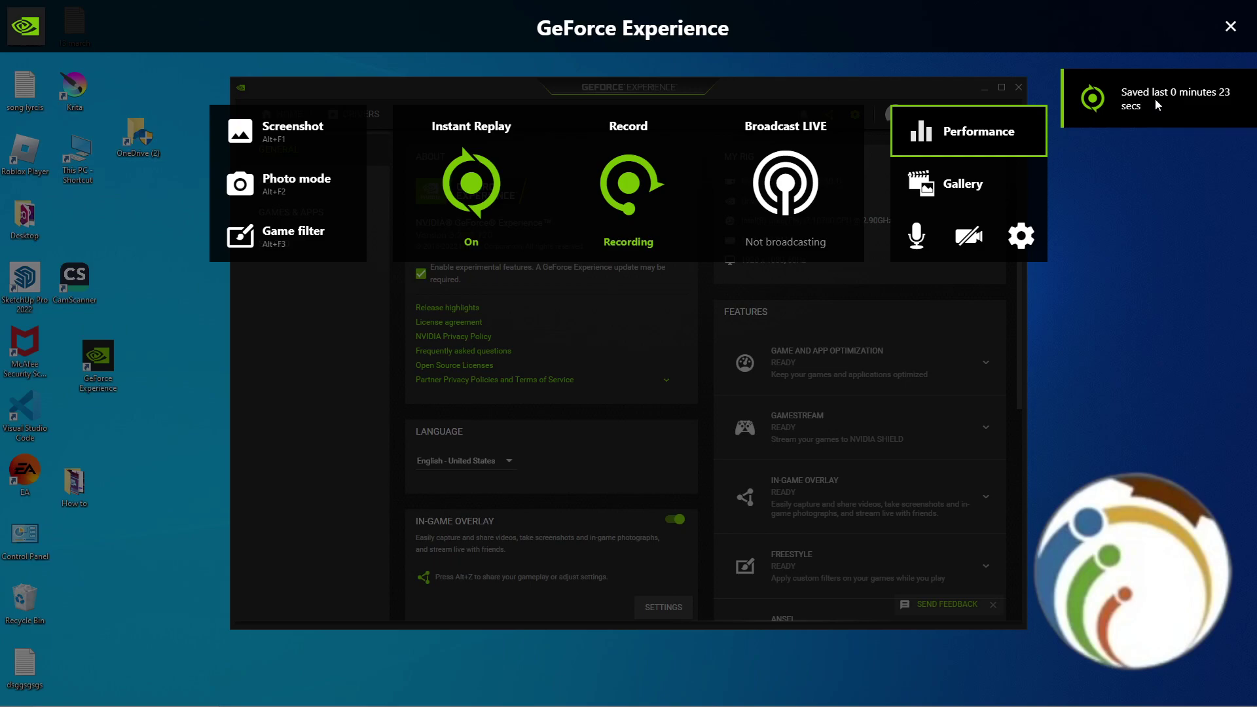
left_click(481, 204)
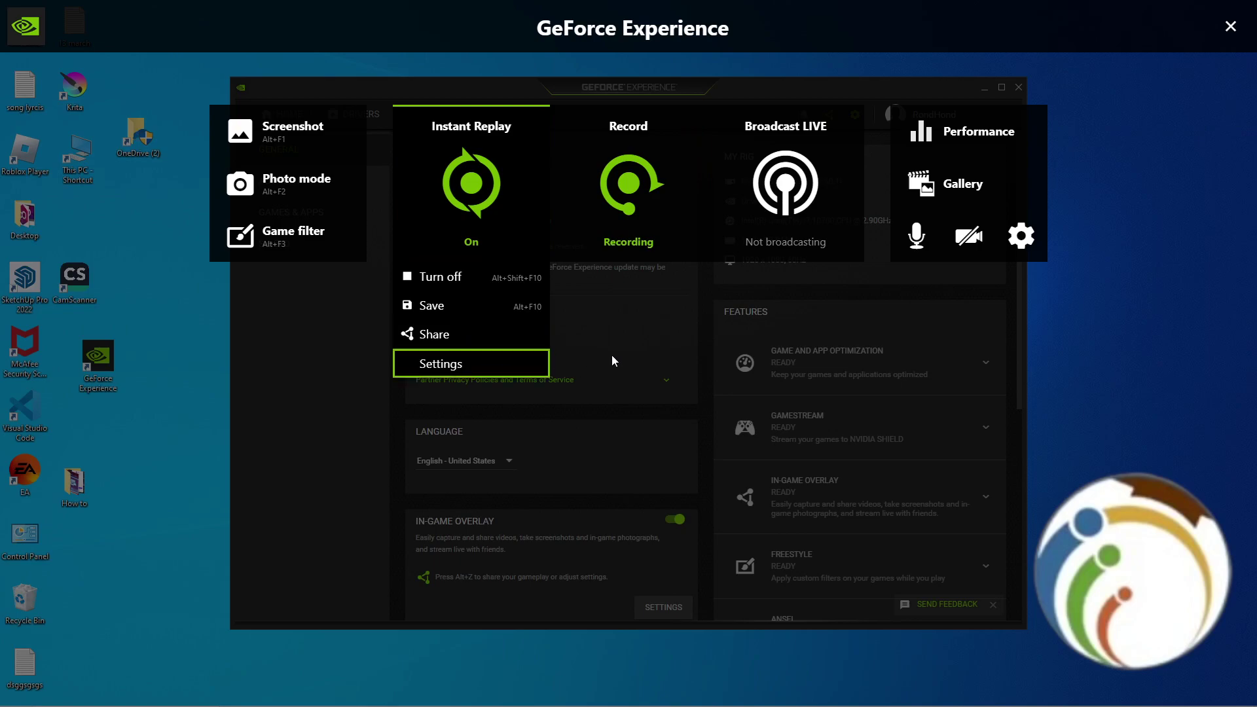
left_click(502, 275)
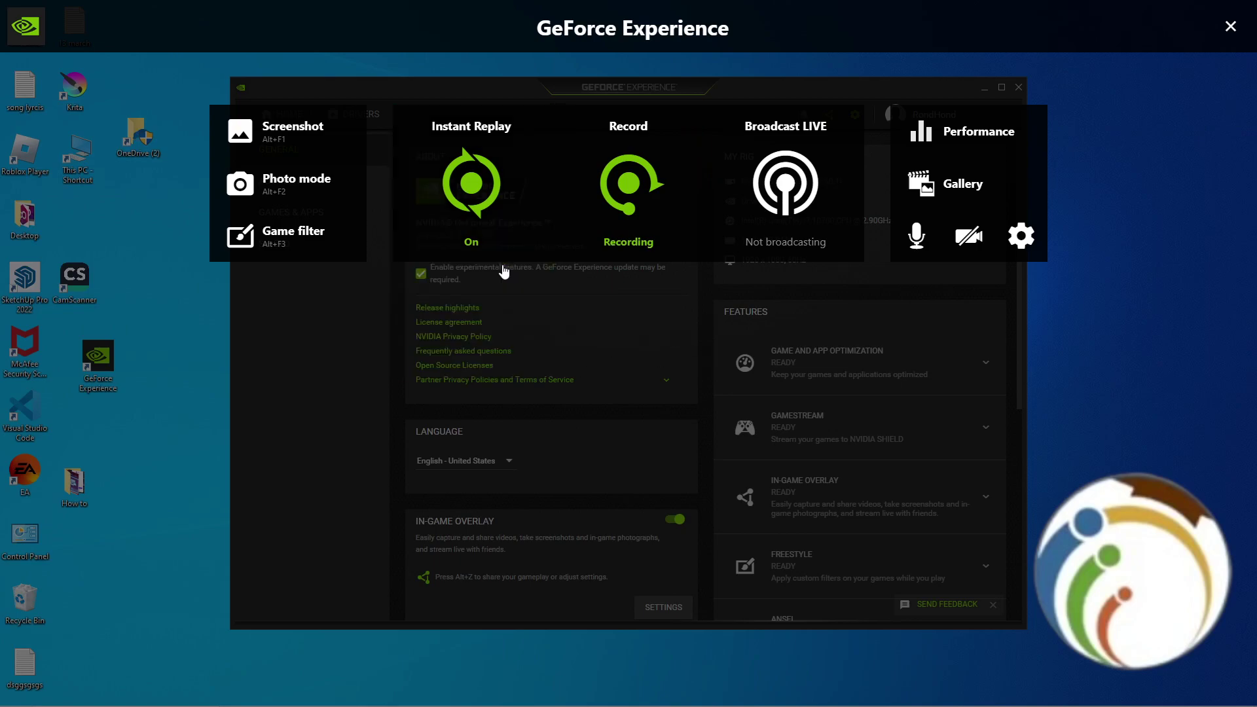
Stop and save the gameplay recording, then close the in-game overlay
left_click(628, 229)
left_click(637, 280)
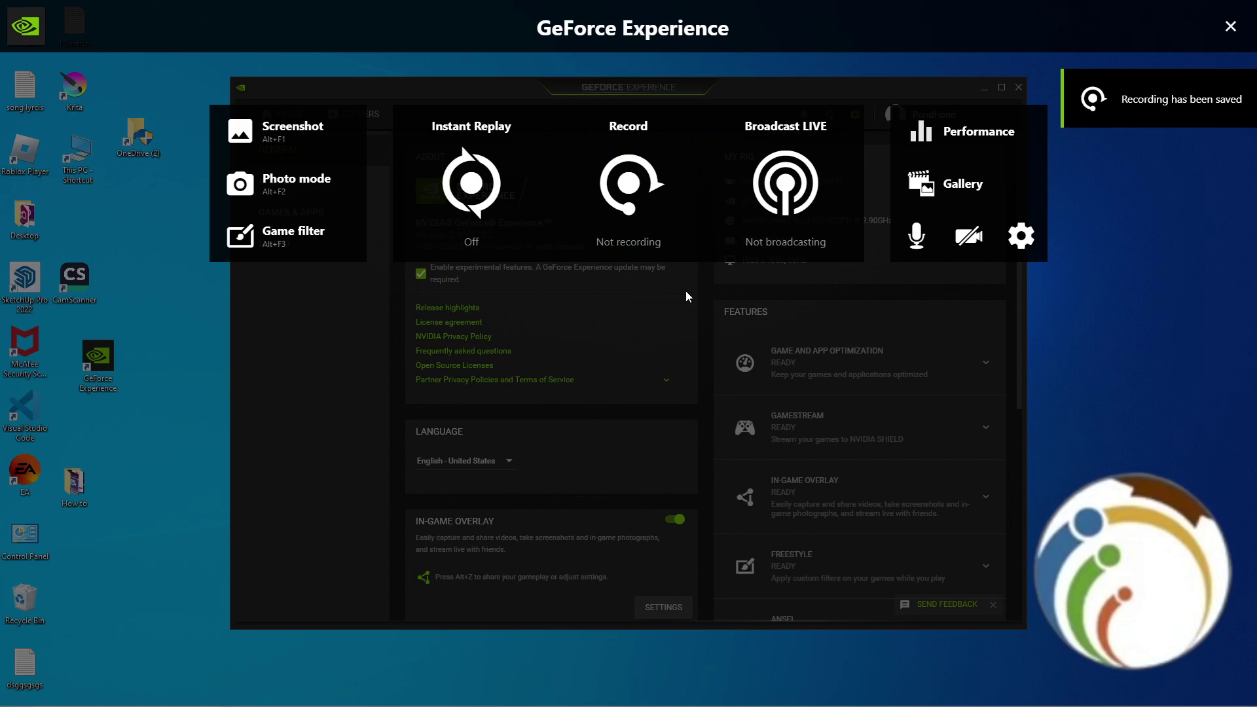
left_click(1229, 26)
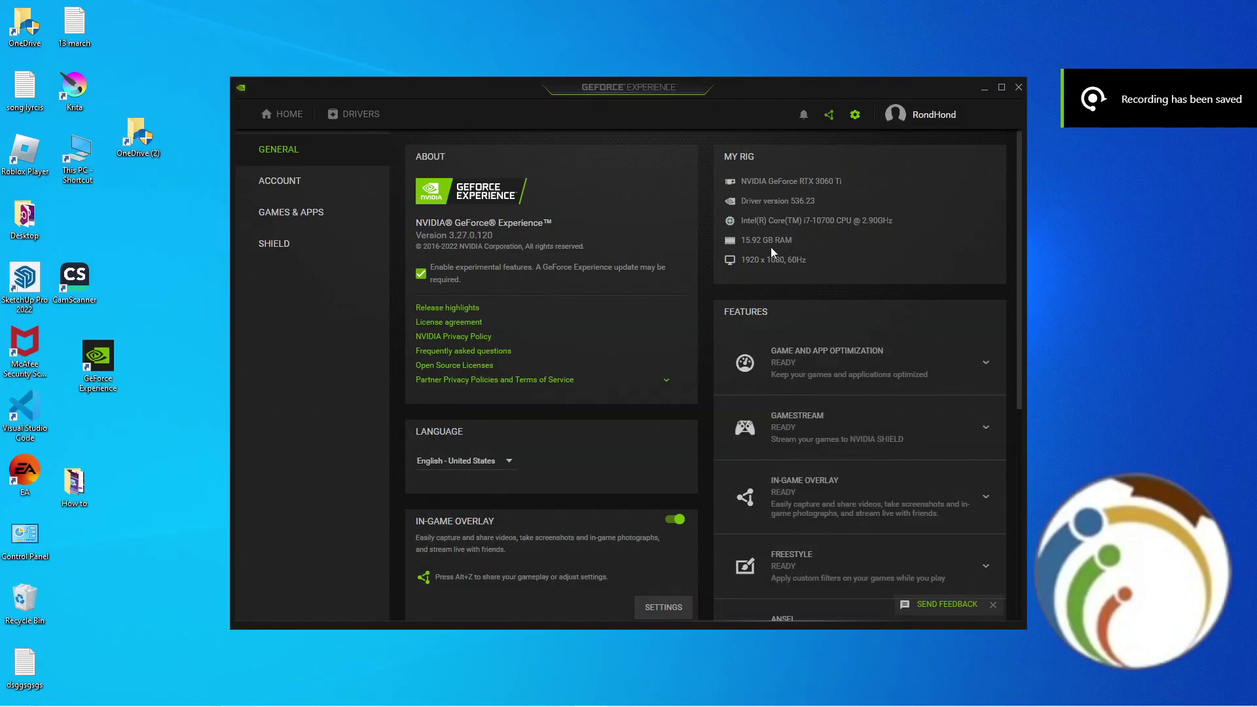